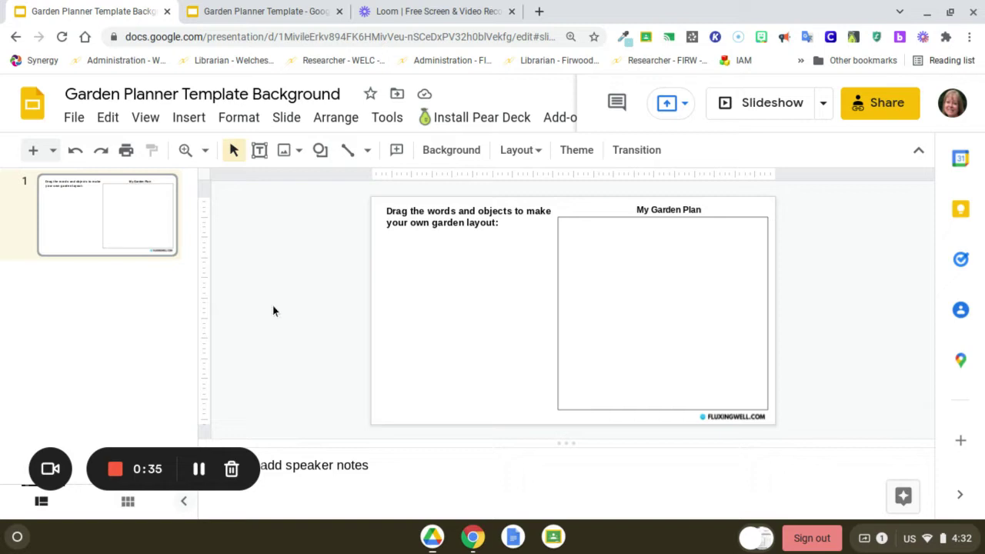
Switch to the 'Garden Planner Template' tab and open its blank slide 4
{"action": "left_click", "coordinate": [74, 122]}
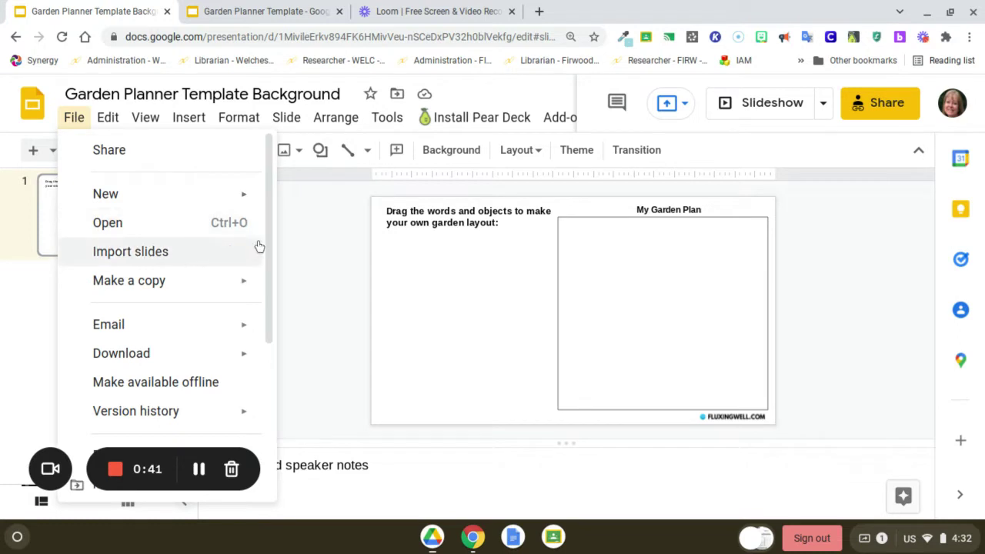
{"action": "mouse_move", "coordinate": [245, 357]}
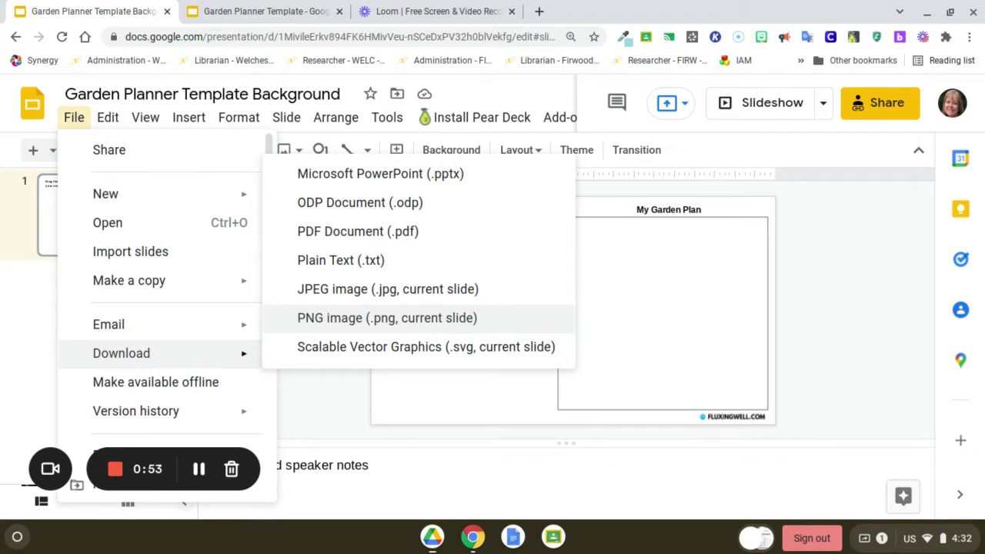
{"action": "left_click", "coordinate": [251, 15]}
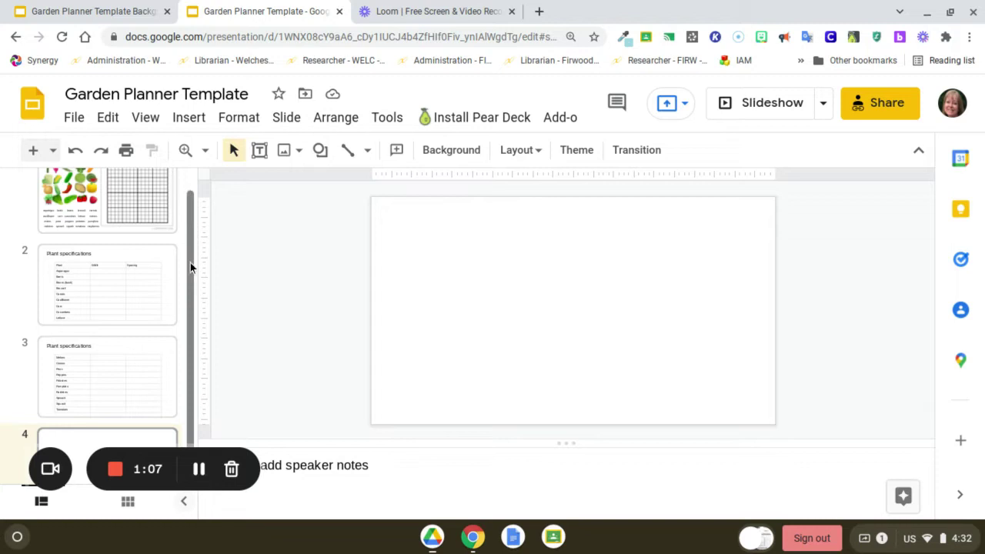
{"action": "left_click_drag", "start_coordinate": [190, 263], "coordinate": [190, 221]}
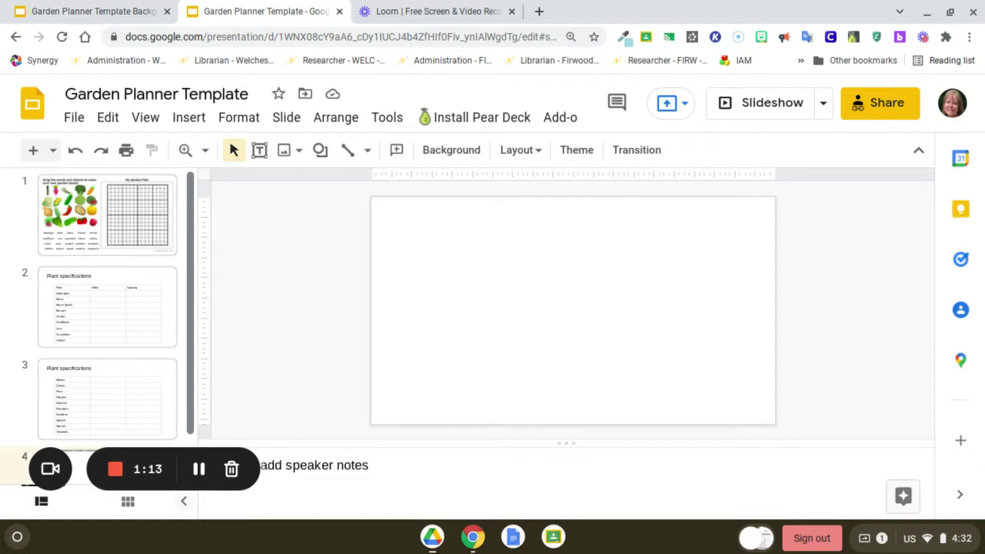
{"action": "left_click_drag", "start_coordinate": [190, 221], "coordinate": [188, 273]}
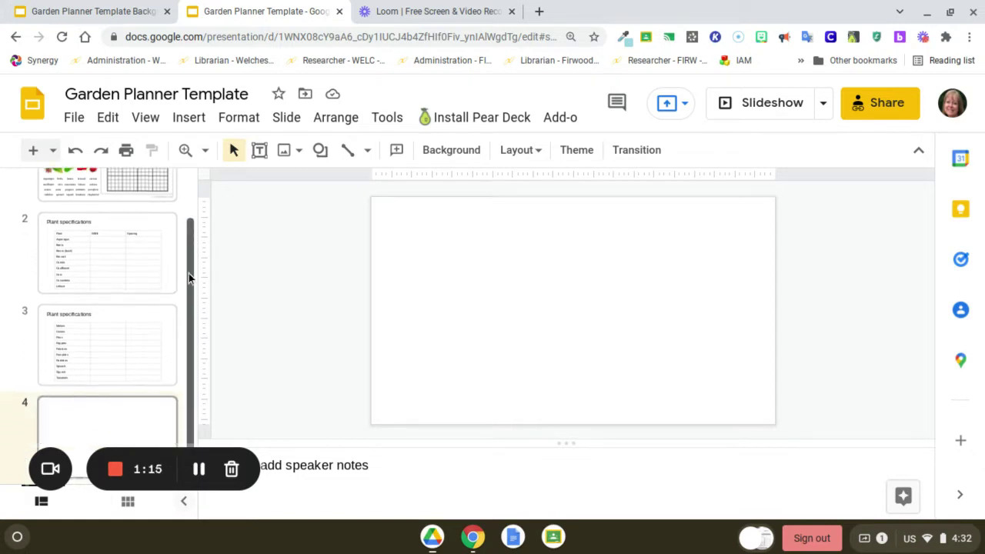
{"action": "left_click", "coordinate": [141, 421]}
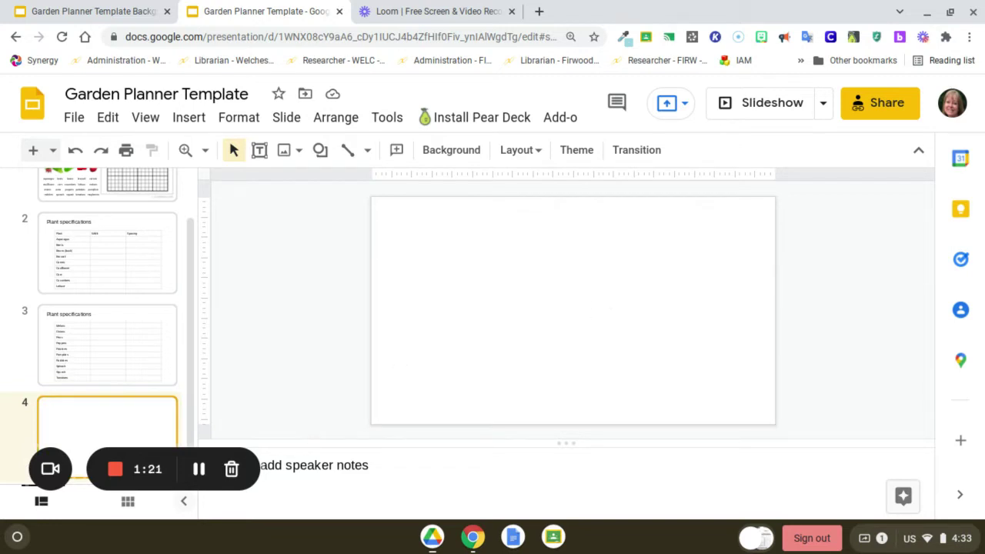
Upload the Garden Planner Template background PNG onto slide 4 and deselect it
{"action": "left_click", "coordinate": [188, 120]}
{"action": "mouse_move", "coordinate": [209, 153]}
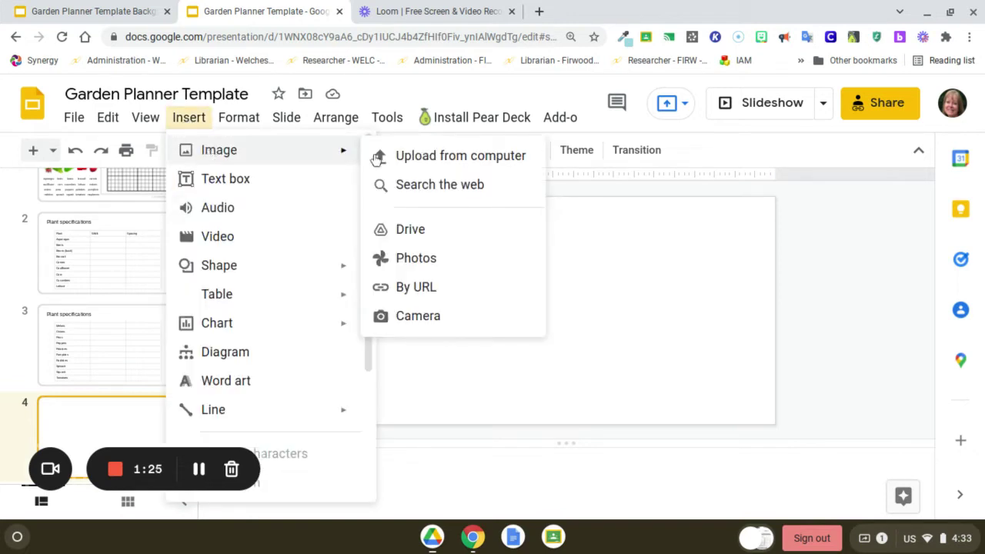
{"action": "left_click", "coordinate": [424, 157]}
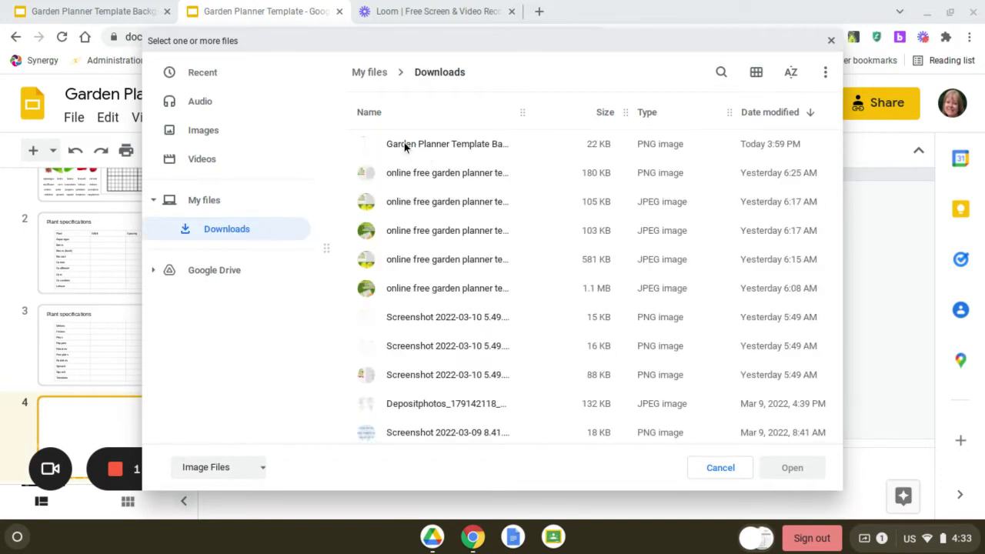
{"action": "left_click", "coordinate": [404, 144]}
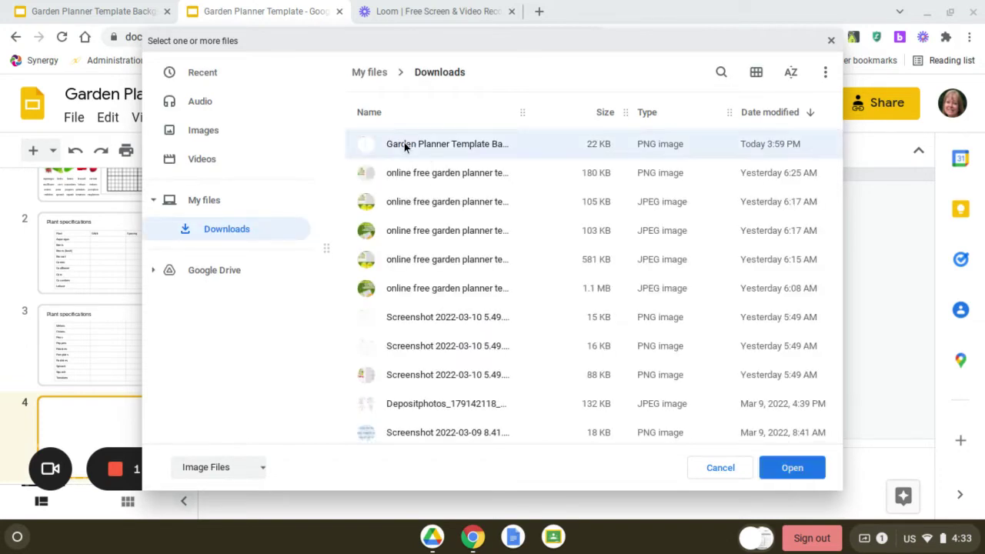
{"action": "left_click", "coordinate": [790, 471]}
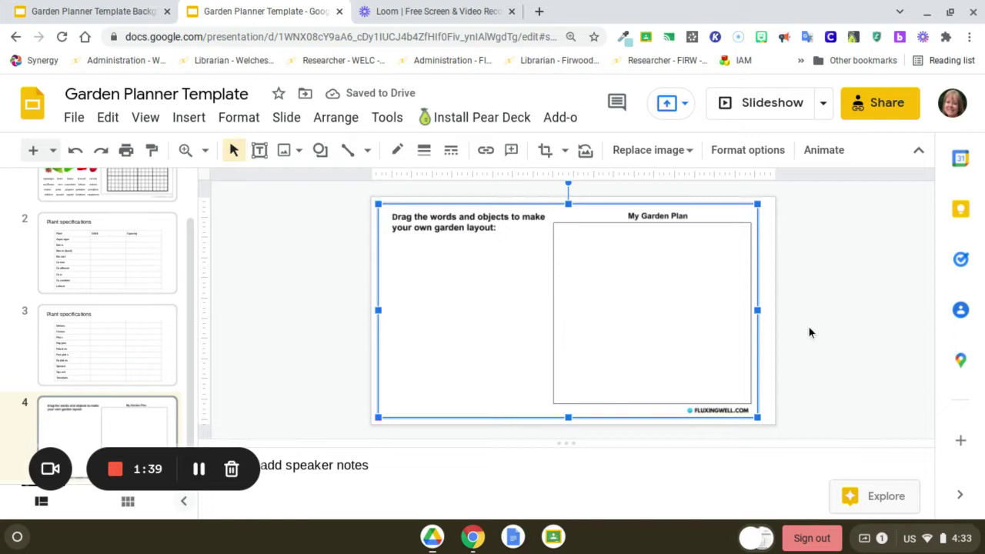
{"action": "left_click", "coordinate": [769, 318]}
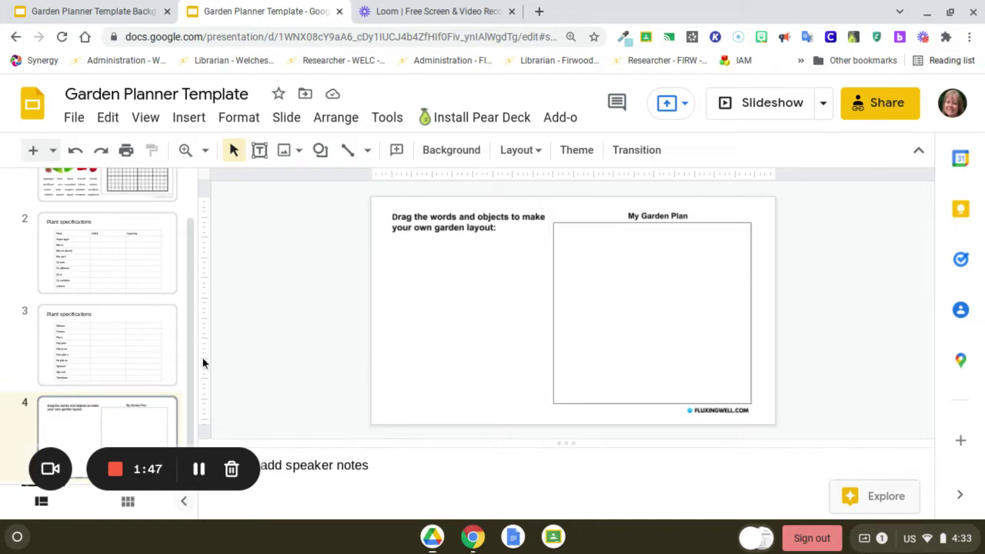
On slide 1, insert a web-searched 'grid' image into the My Garden Plan box
{"action": "left_click_drag", "start_coordinate": [188, 350], "coordinate": [197, 262]}
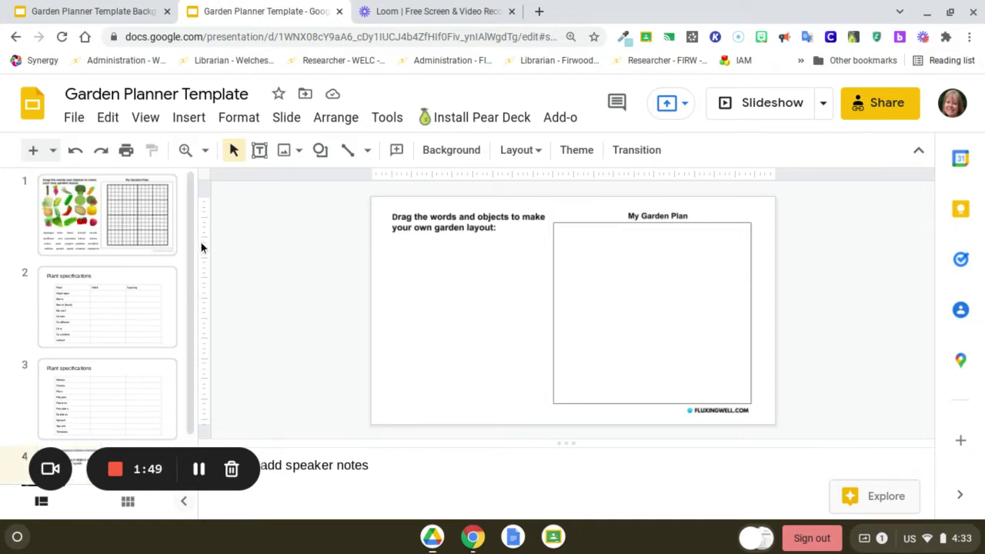
{"action": "left_click", "coordinate": [145, 230]}
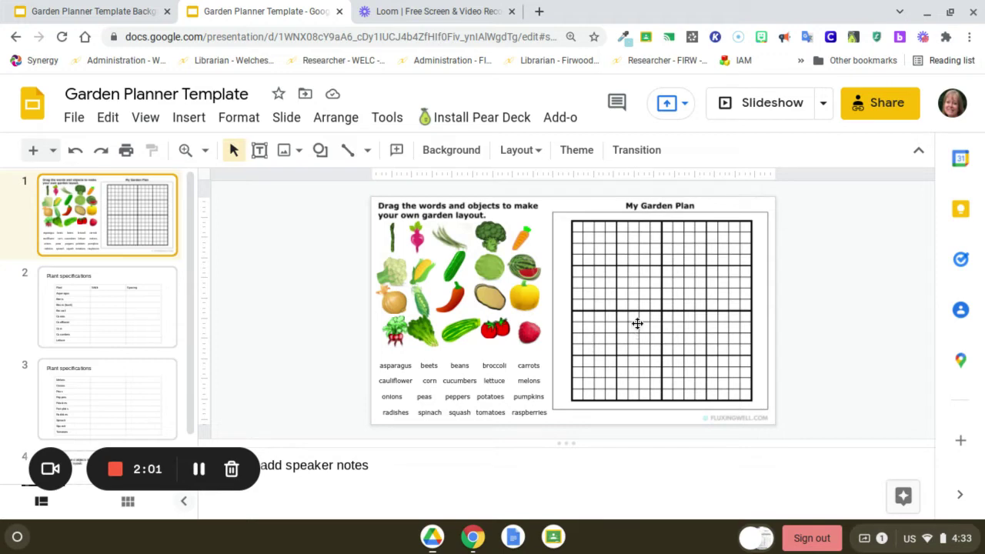
{"action": "left_click", "coordinate": [189, 117]}
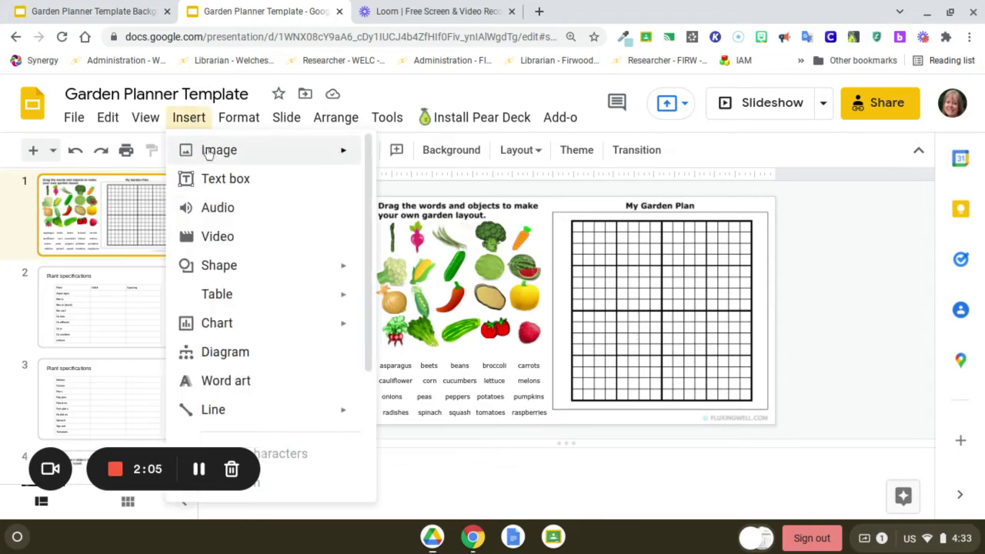
{"action": "left_click", "coordinate": [388, 117]}
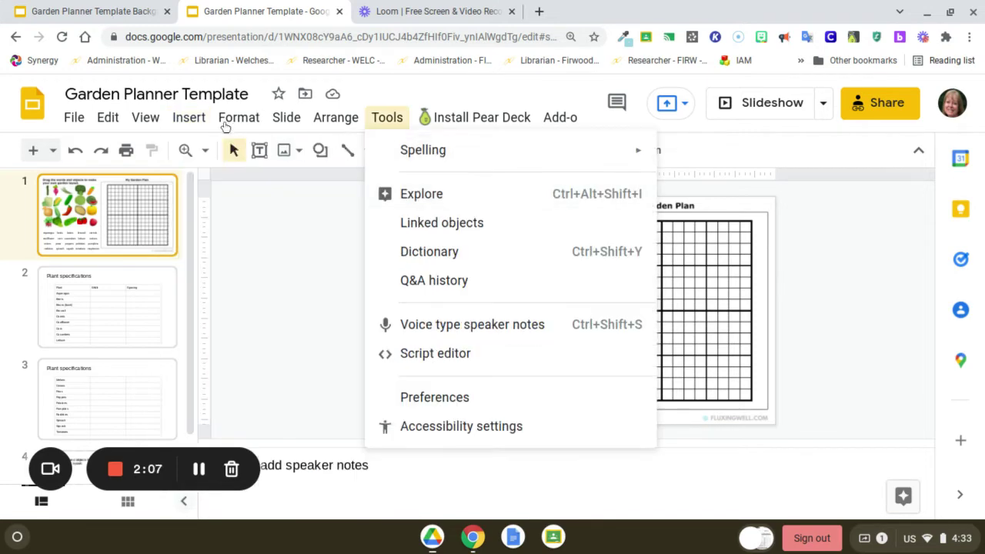
{"action": "mouse_move", "coordinate": [202, 127]}
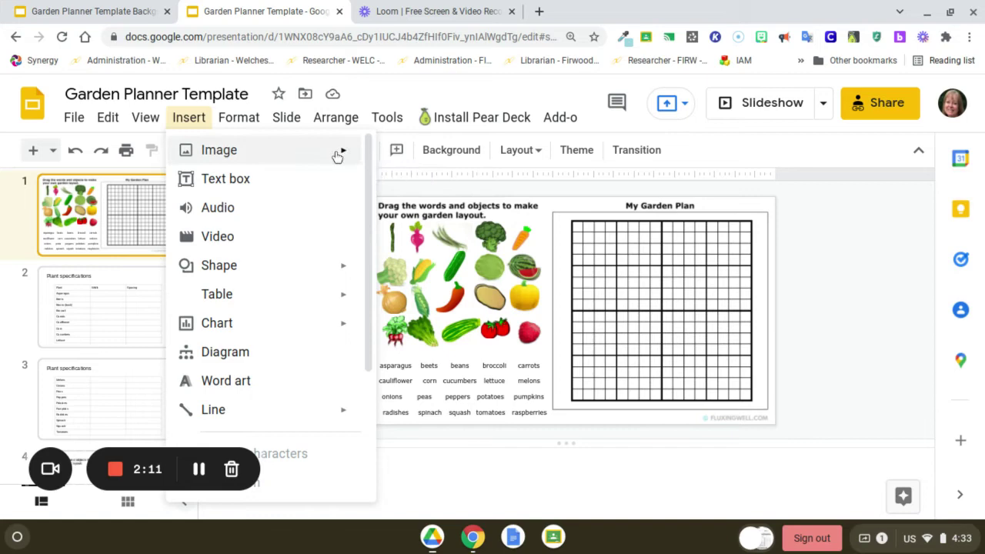
{"action": "mouse_move", "coordinate": [341, 153]}
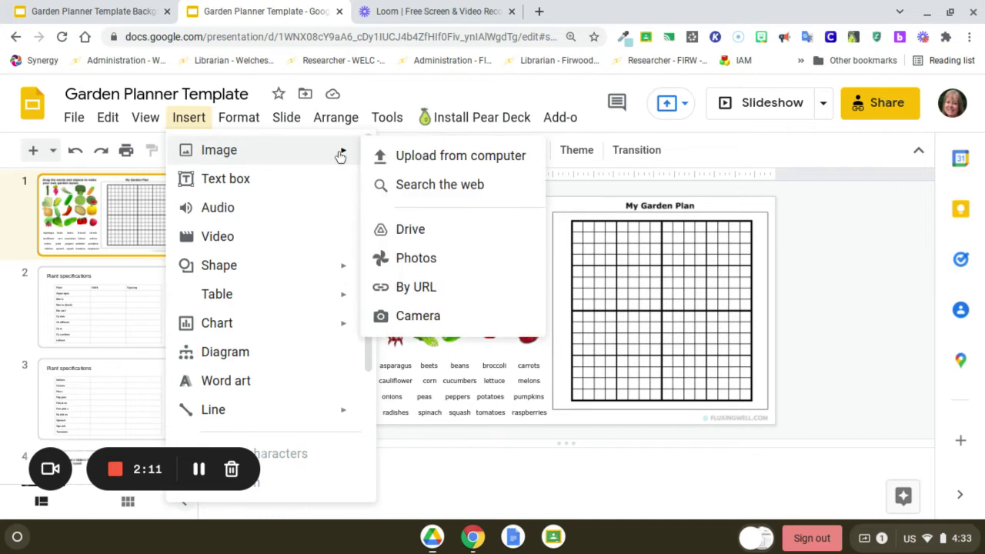
{"action": "left_click", "coordinate": [398, 184]}
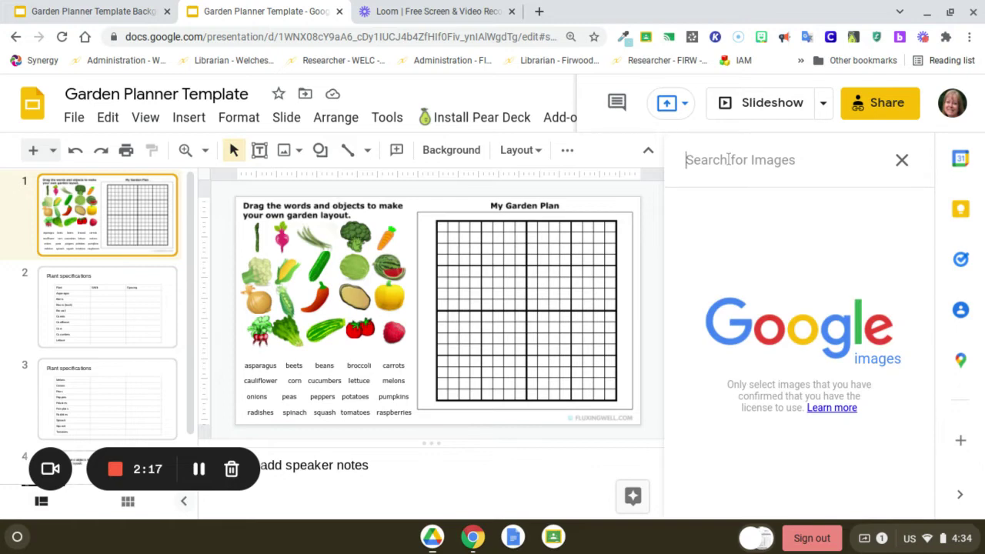
{"action": "type", "text": "grid"}
{"action": "key", "text": "Return"}
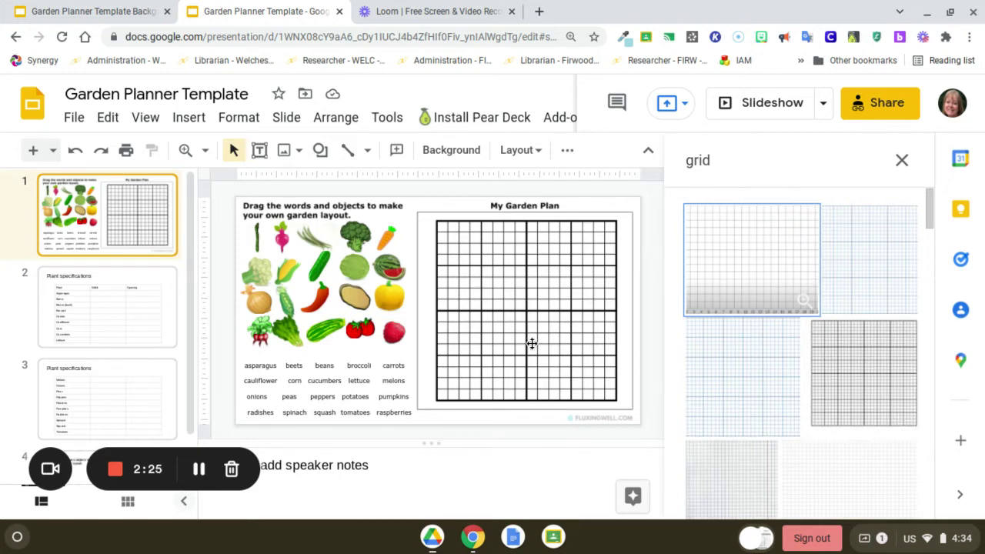
{"action": "left_click", "coordinate": [532, 343]}
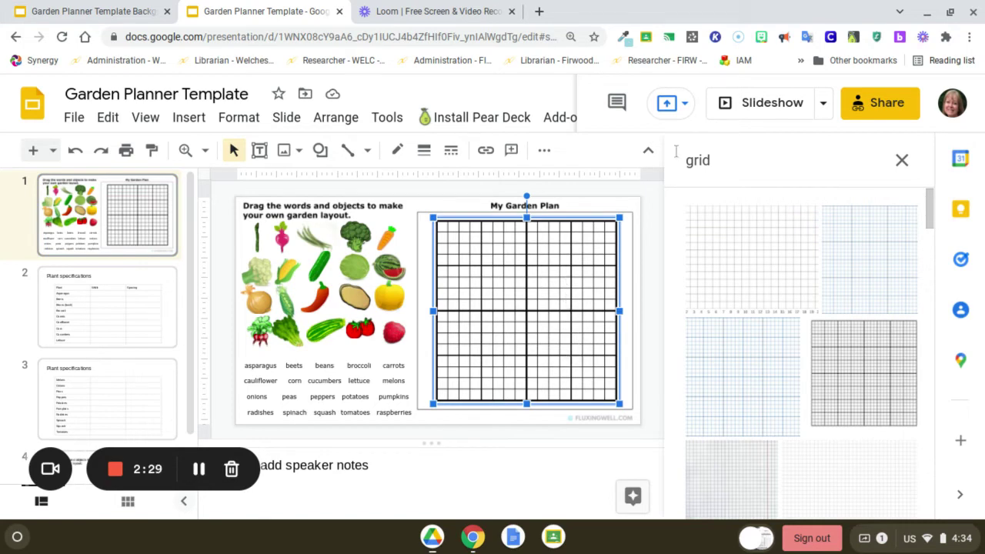
{"action": "left_click", "coordinate": [903, 161]}
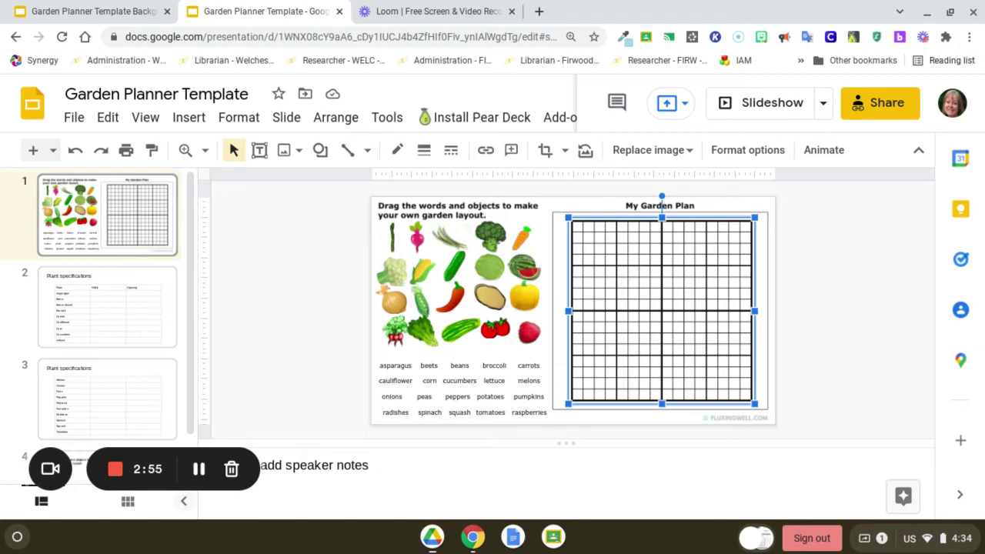
{"action": "left_click", "coordinate": [189, 123]}
{"action": "mouse_move", "coordinate": [209, 149]}
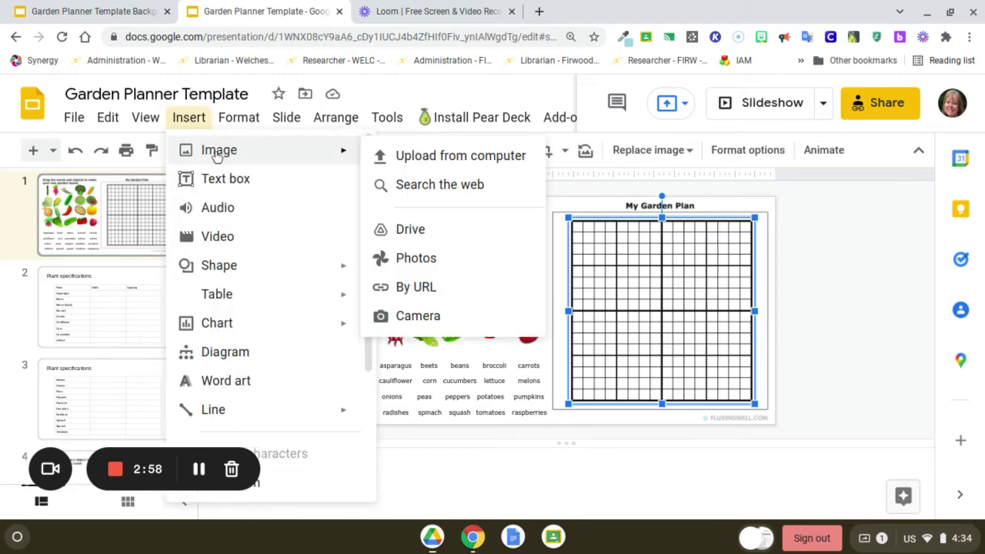
{"action": "left_click", "coordinate": [420, 188]}
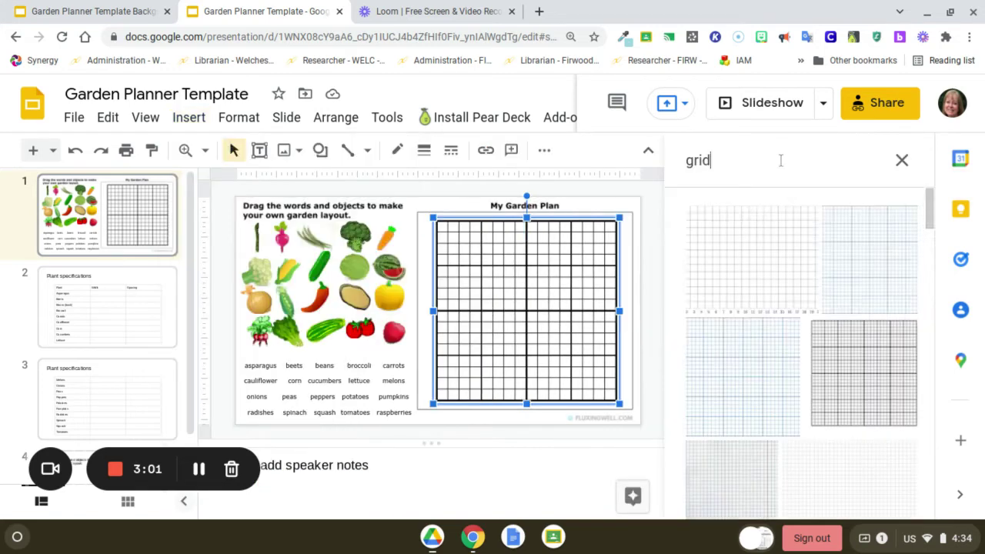
{"action": "key", "text": "BackSpace"}
{"action": "key", "text": "BackSpace"}
{"action": "key", "text": "BackSpace"}
{"action": "key", "text": "BackSpace"}
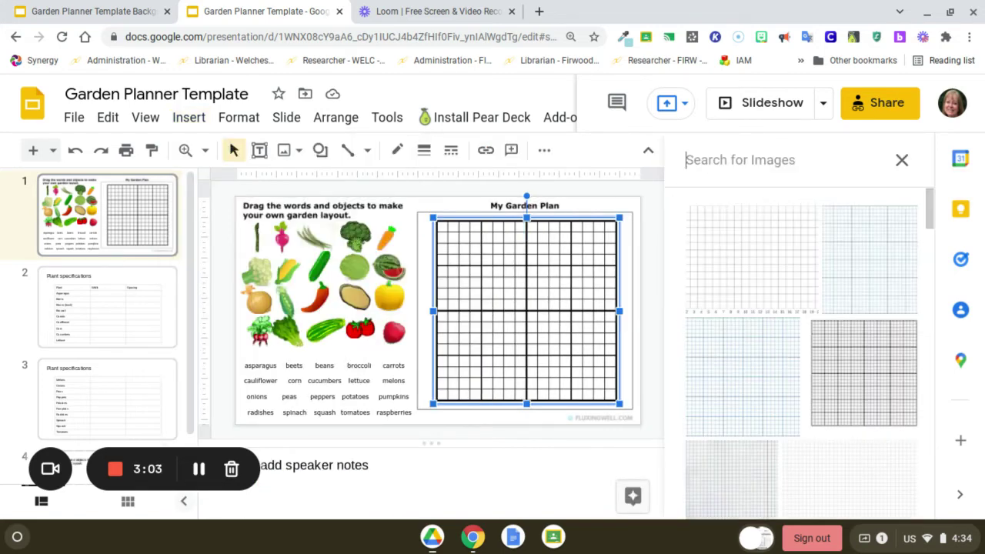
{"action": "type", "text": "raspber"}
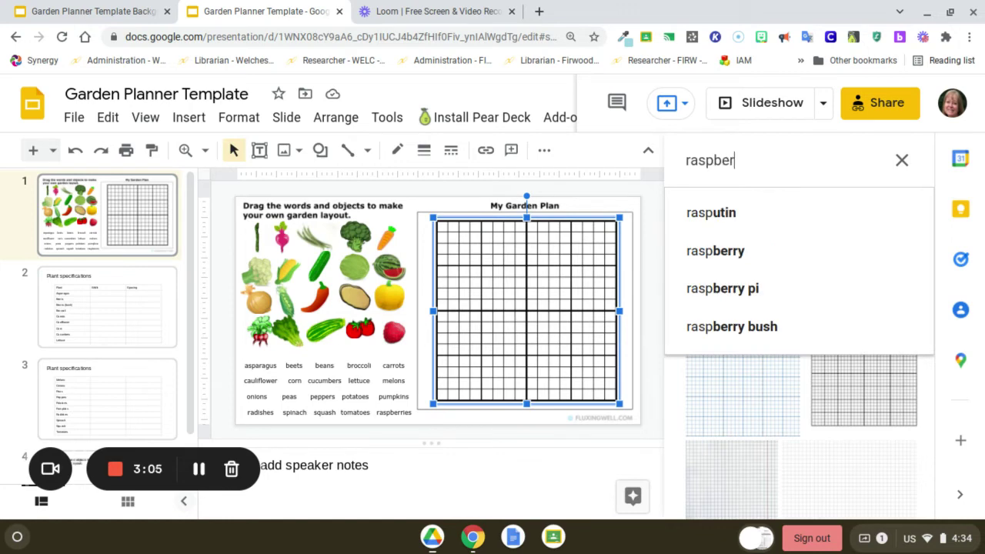
{"action": "type", "text": "ry clip"}
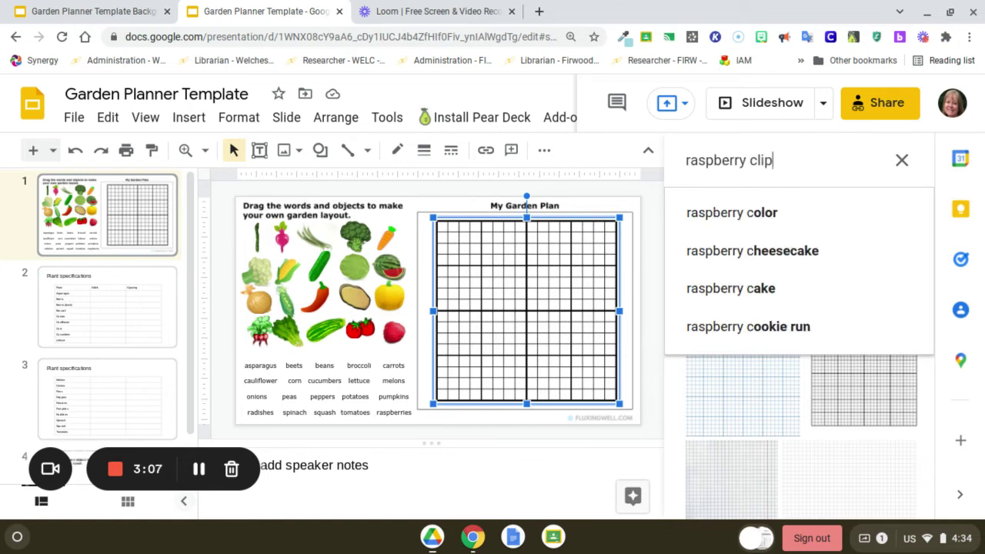
{"action": "type", "text": "art"}
{"action": "key", "text": "Return"}
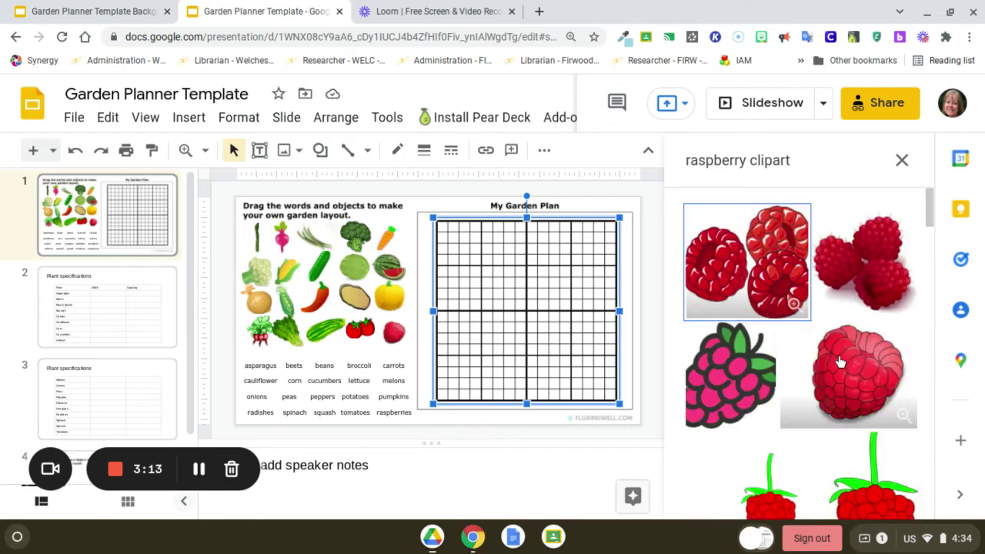
{"action": "left_click", "coordinate": [902, 161]}
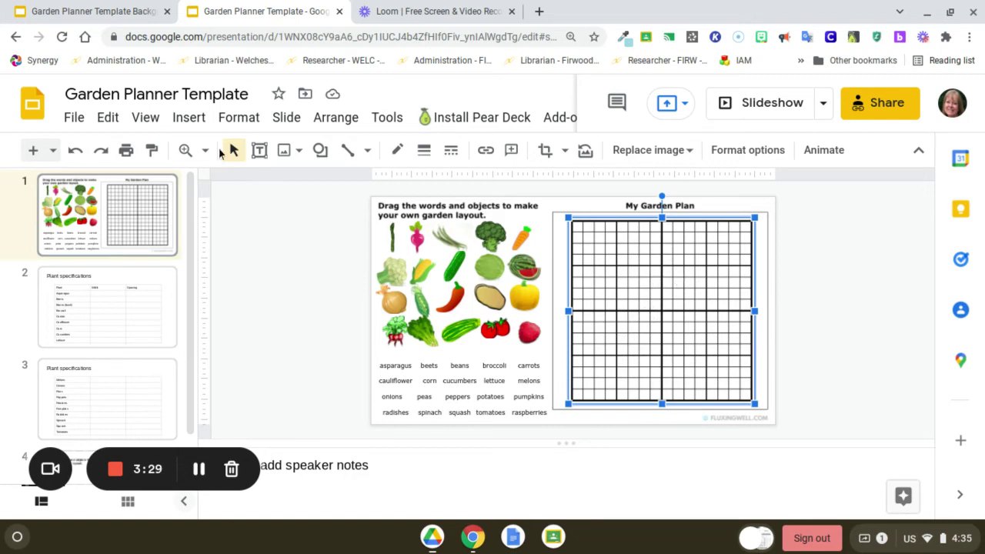
Zoom in on slide 1 and return to the Select tool, ending Paint format
{"action": "left_click", "coordinate": [146, 119]}
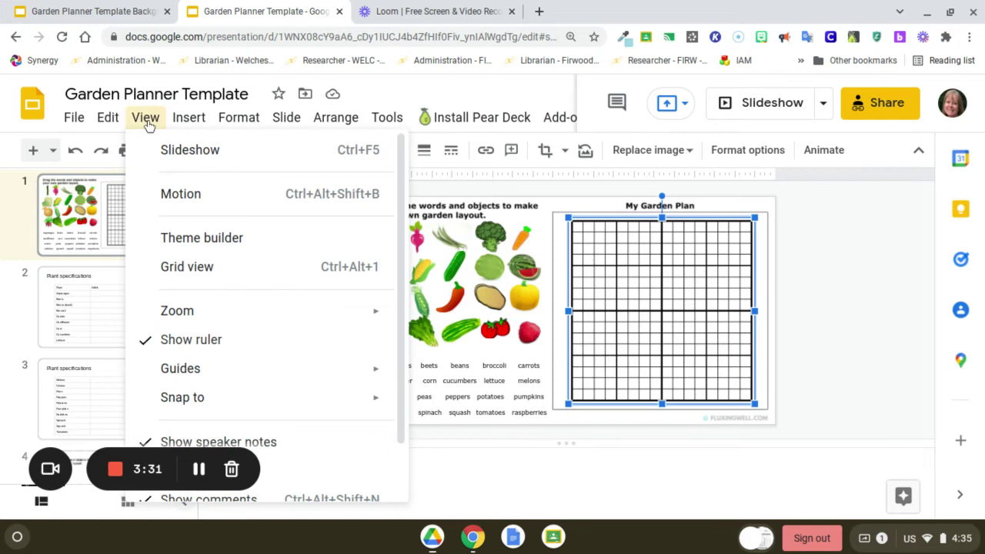
{"action": "mouse_move", "coordinate": [179, 124]}
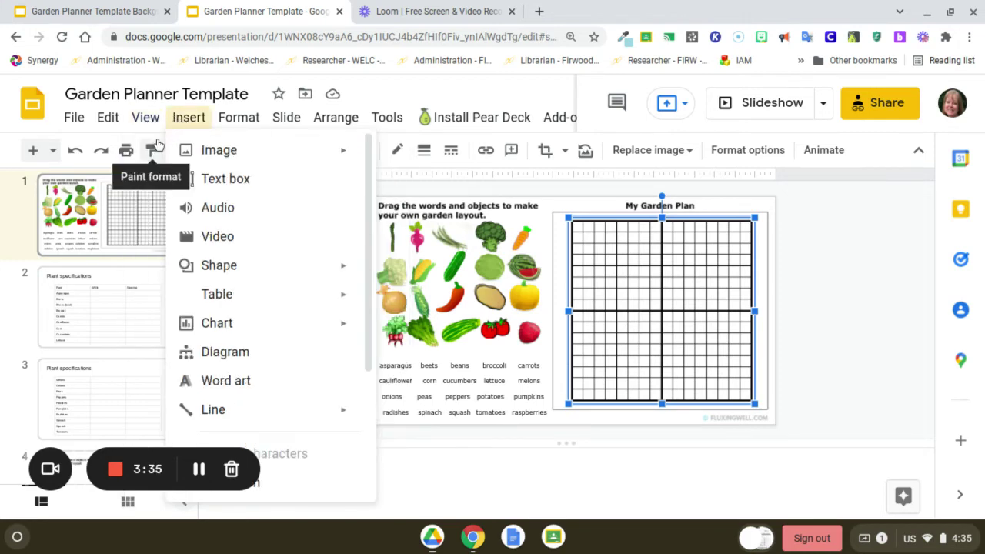
{"action": "left_click", "coordinate": [156, 145]}
{"action": "left_click", "coordinate": [204, 151]}
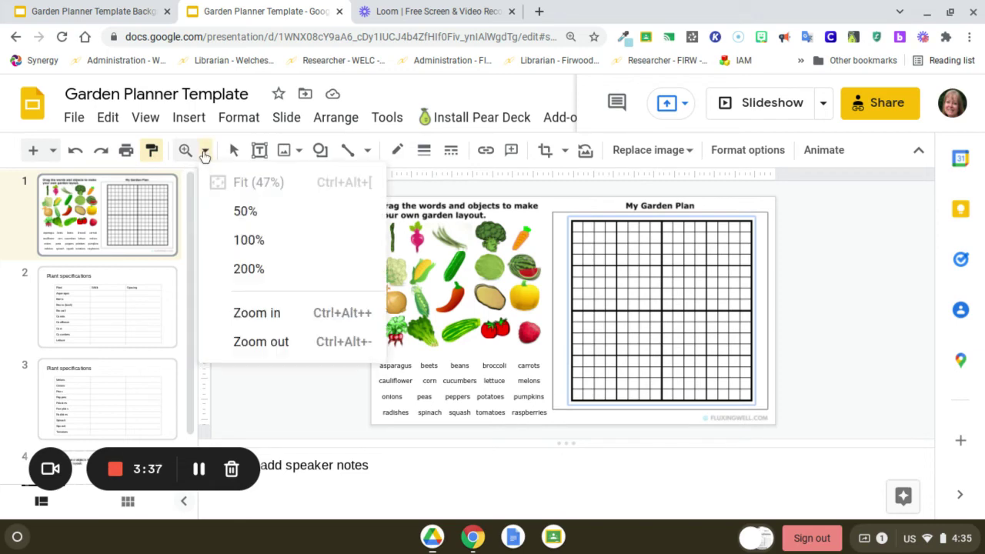
{"action": "left_click", "coordinate": [271, 314]}
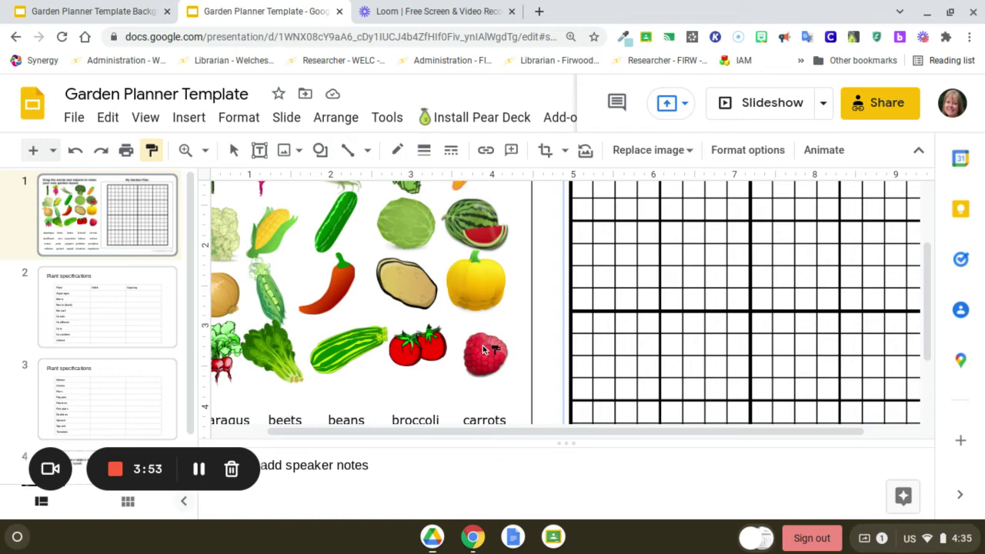
{"action": "left_click", "coordinate": [152, 159]}
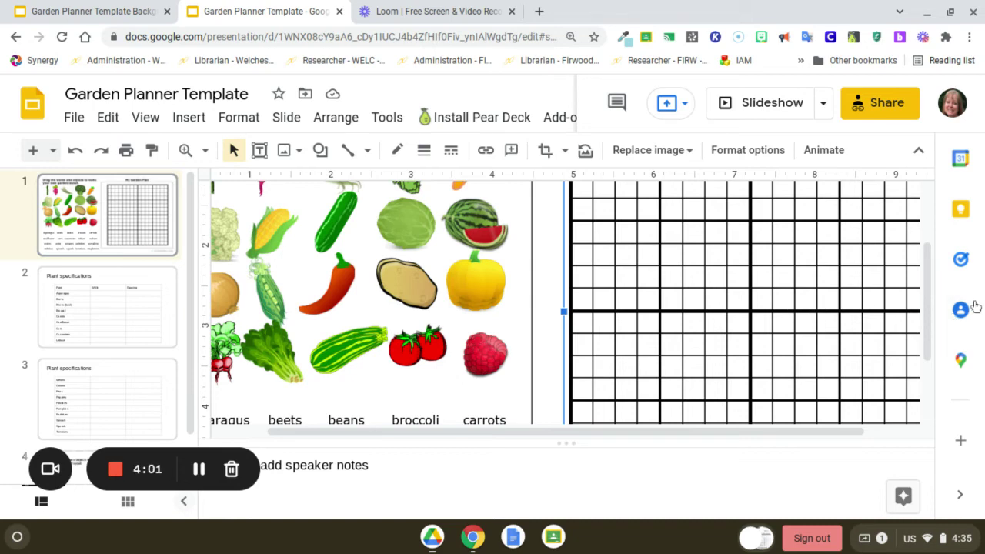
{"action": "left_click_drag", "start_coordinate": [926, 298], "coordinate": [932, 225]}
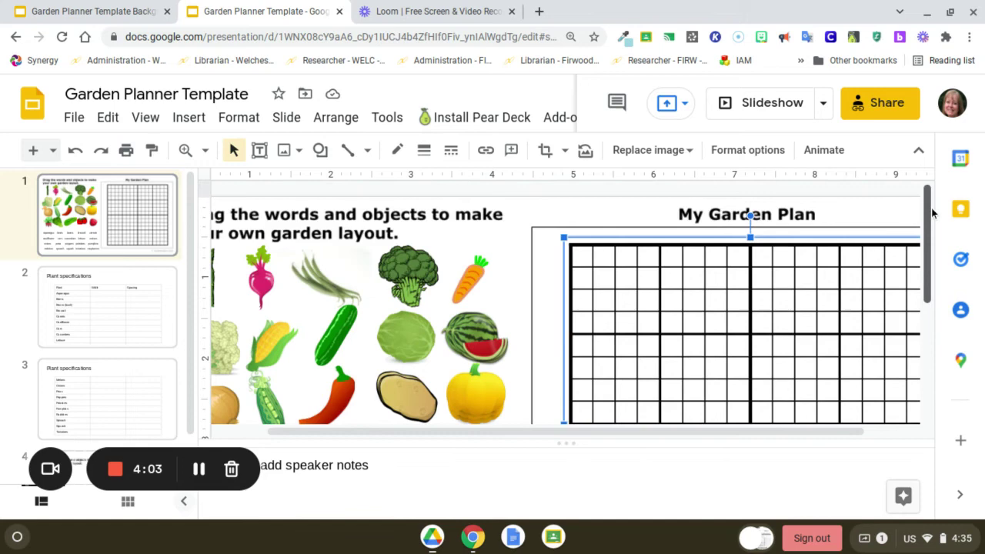
{"action": "mouse_move", "coordinate": [538, 430]}
{"action": "left_mouse_down"}
{"action": "mouse_move", "coordinate": [459, 434]}
{"action": "mouse_move", "coordinate": [555, 436]}
{"action": "left_mouse_up"}
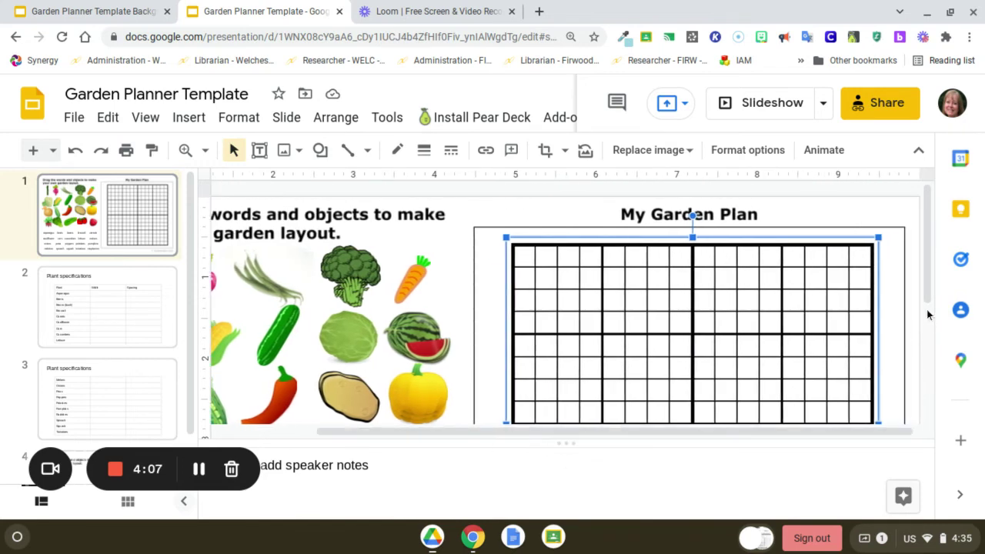
{"action": "left_click_drag", "start_coordinate": [927, 290], "coordinate": [918, 402]}
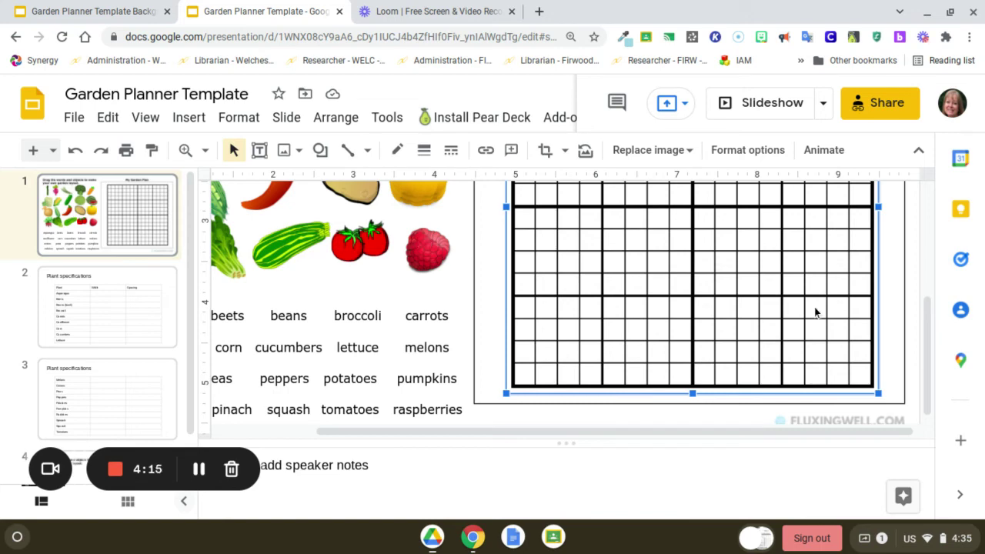
{"action": "left_click_drag", "start_coordinate": [929, 337], "coordinate": [907, 259]}
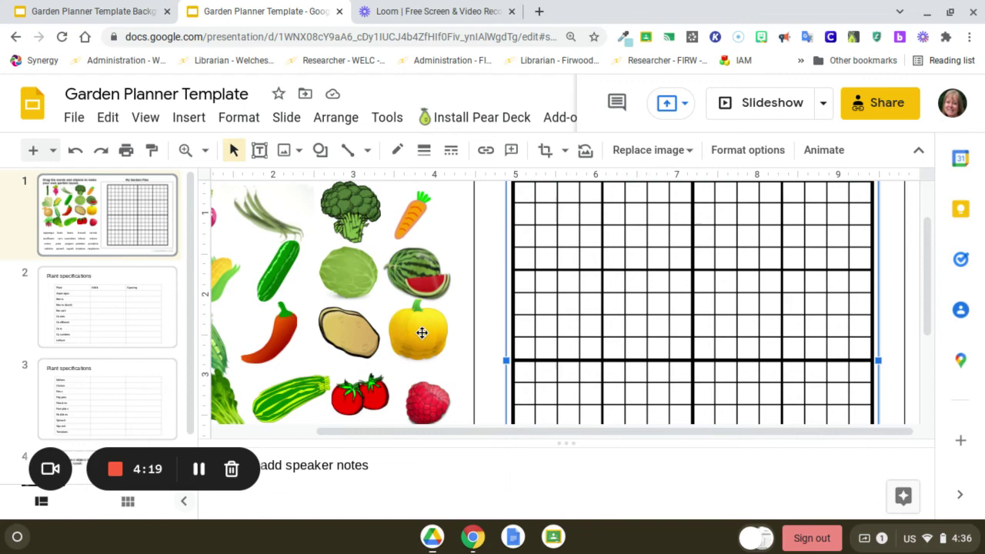
{"action": "left_click_drag", "start_coordinate": [421, 333], "coordinate": [553, 314]}
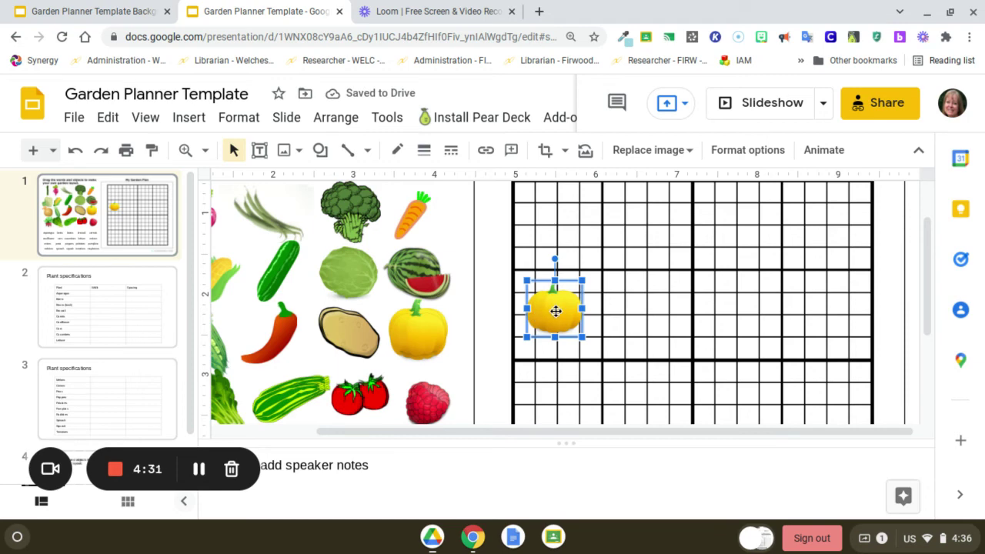
{"action": "left_click", "coordinate": [78, 150]}
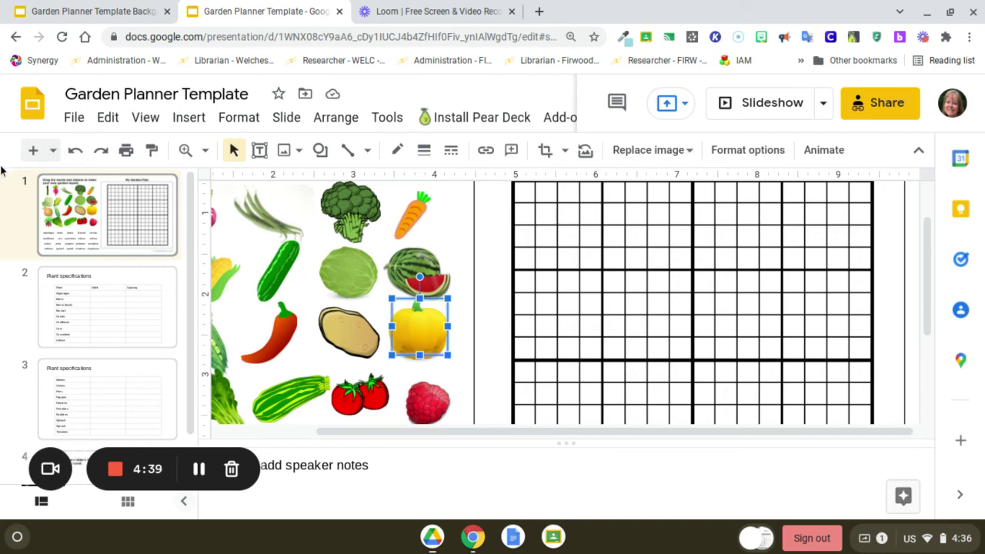
Open slide 2 and scroll to show the full Plant, Width and Spacing table
{"action": "left_click", "coordinate": [118, 294]}
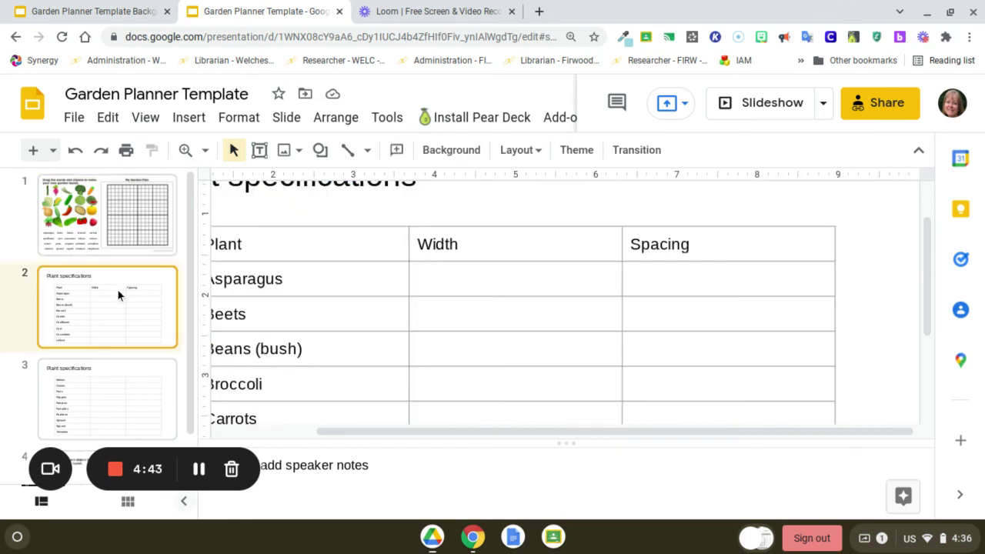
{"action": "scroll", "coordinate": [295, 438], "scroll_direction": "left", "scroll_amount": 1}
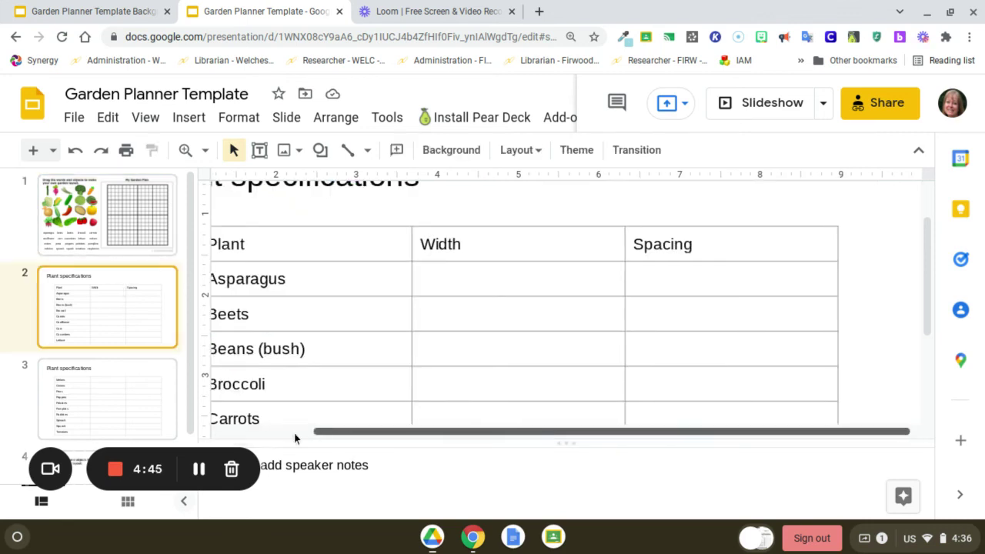
{"action": "scroll", "coordinate": [294, 437], "scroll_direction": "left", "scroll_amount": 3}
{"action": "scroll", "coordinate": [264, 433], "scroll_direction": "right", "scroll_amount": 1}
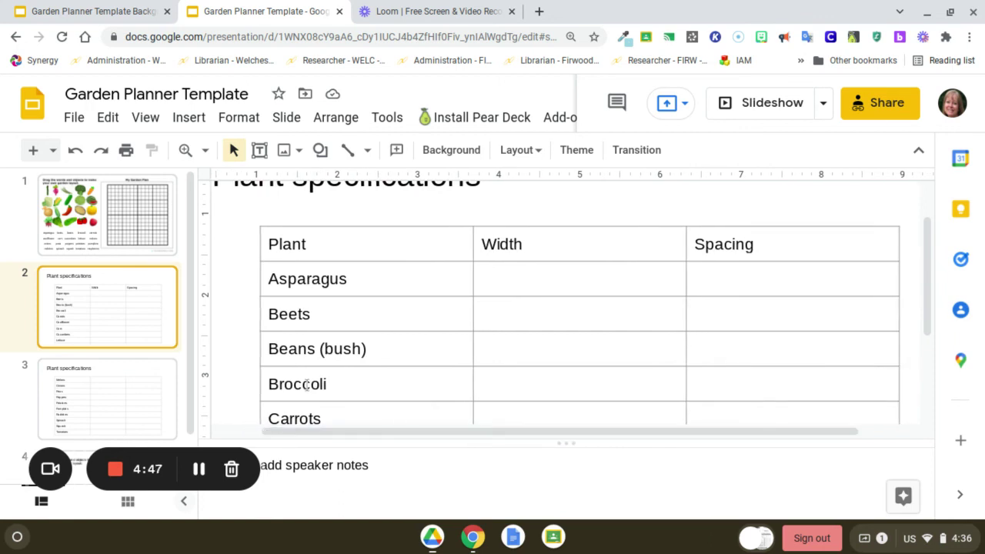